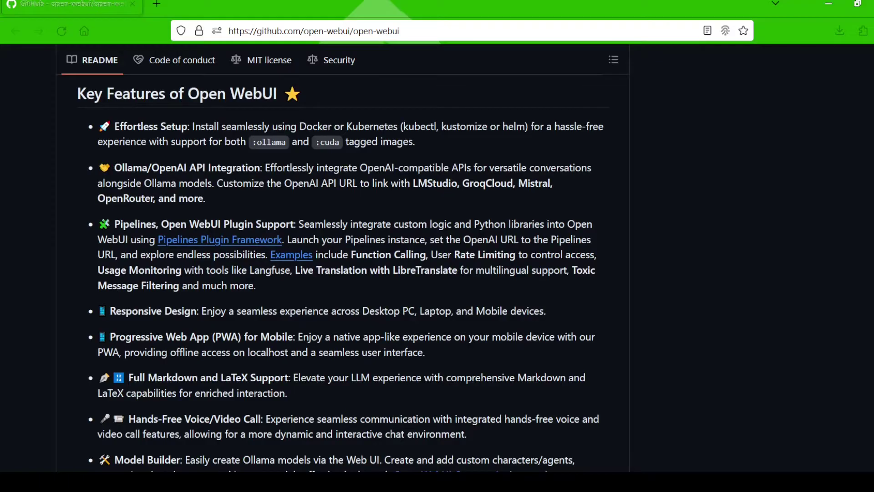
# - Scroll the GitHub README's feature list down past Local RAG Integration
pyautogui.scroll(-7, 343, 273)
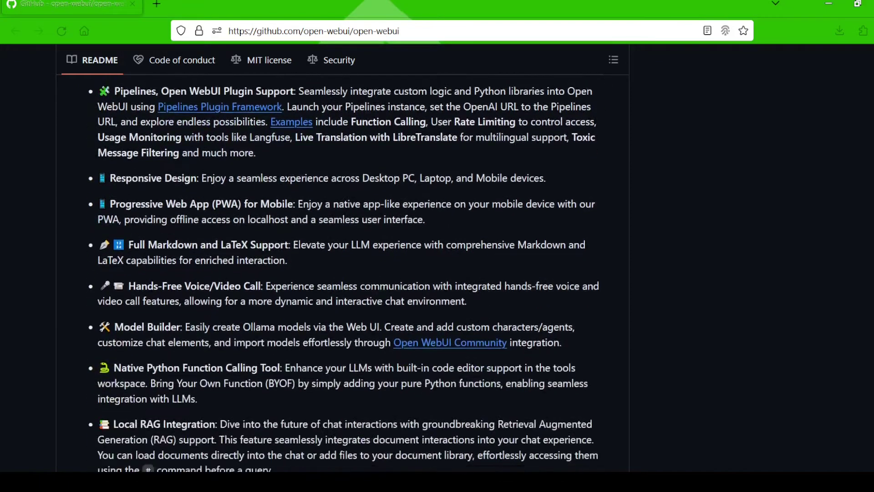
pyautogui.scroll(-3, 343, 274)
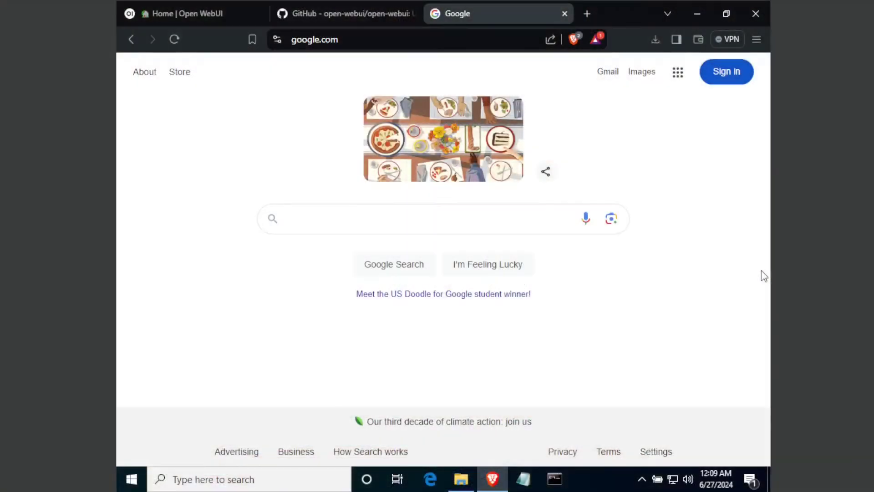
# - Search Google for 'miniconda download'
pyautogui.click(430, 222)
pyautogui.write('mini')
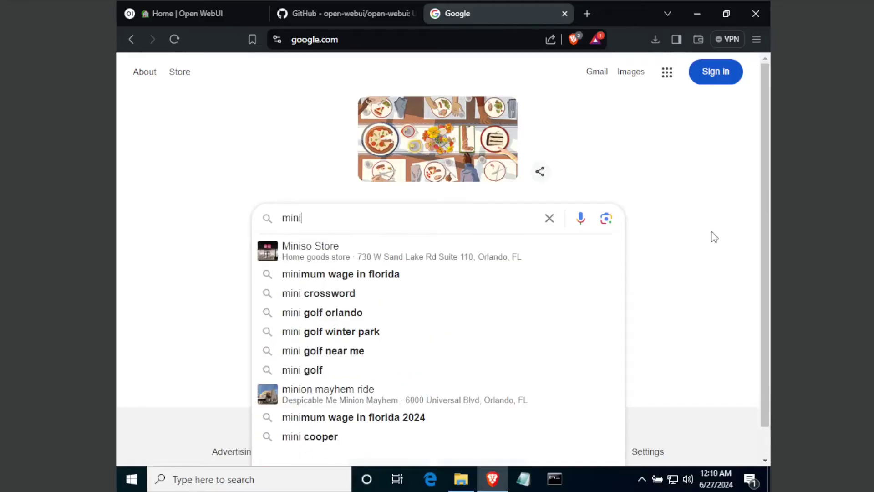
pyautogui.write('conda download')
pyautogui.press('Return')
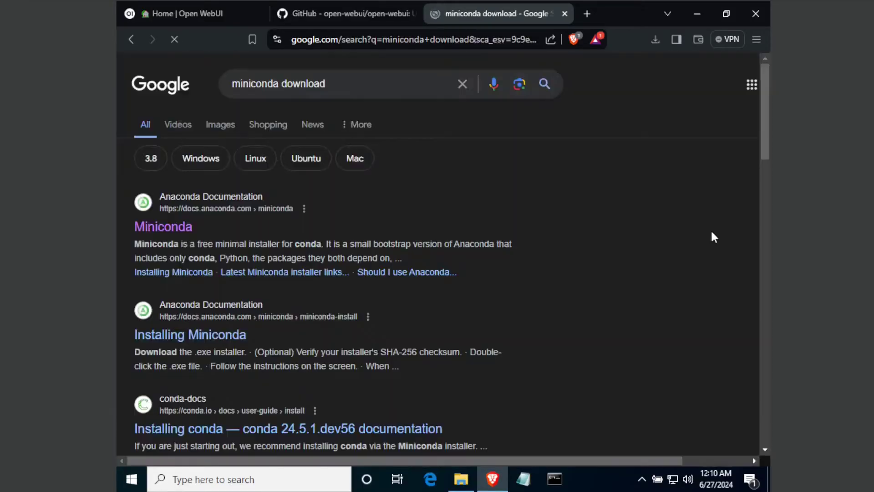
# - From the Anaconda docs Miniconda page, save the Miniconda3 Windows 64-bit installer into Downloads
pyautogui.click(160, 230)
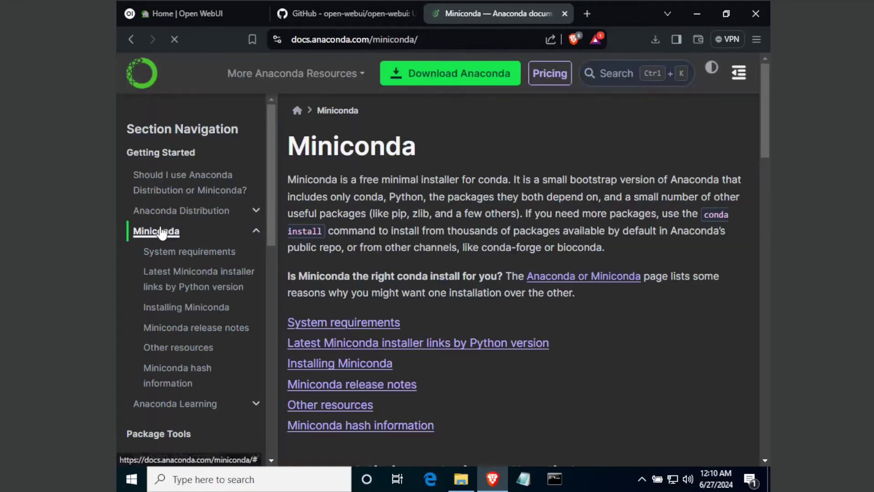
pyautogui.scroll(-8, 725, 193)
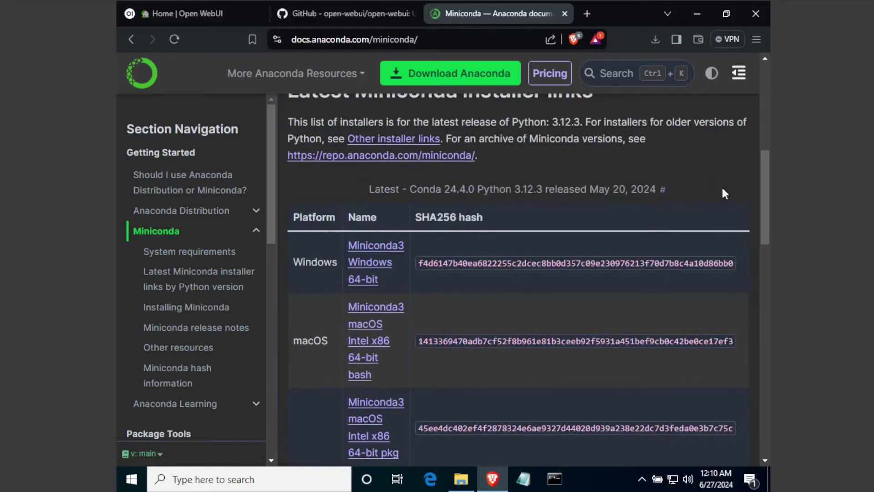
pyautogui.click(370, 254)
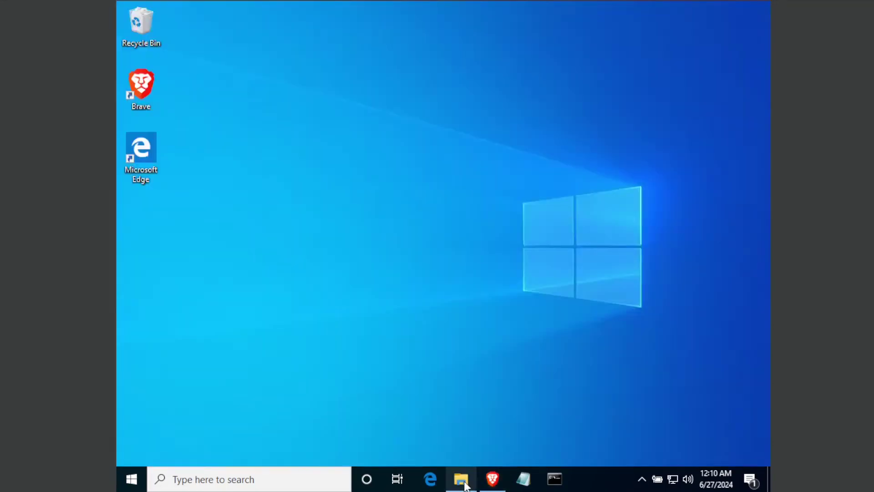
pyautogui.click(461, 478)
# - Install Miniconda3 py312_24.5.0-0 with default options, skipping the Anaconda welcome page
pyautogui.doubleClick(360, 122)
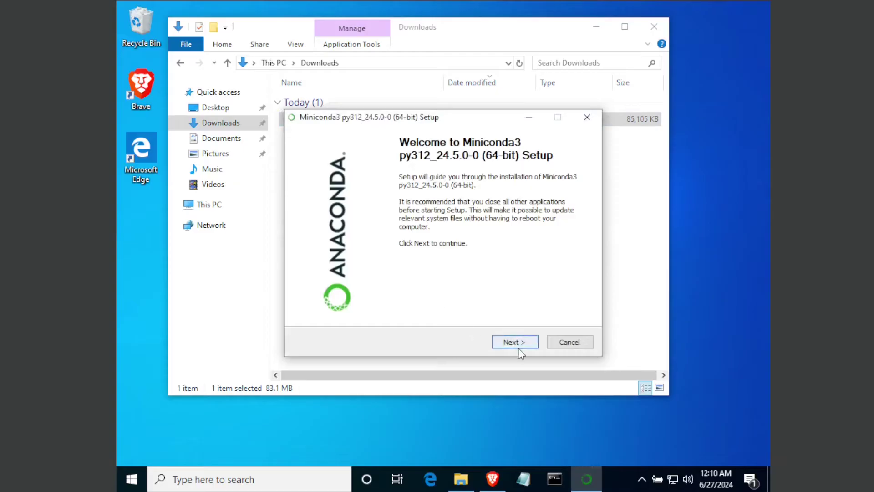
pyautogui.click(513, 343)
pyautogui.click(517, 346)
pyautogui.click(518, 346)
pyautogui.click(518, 346)
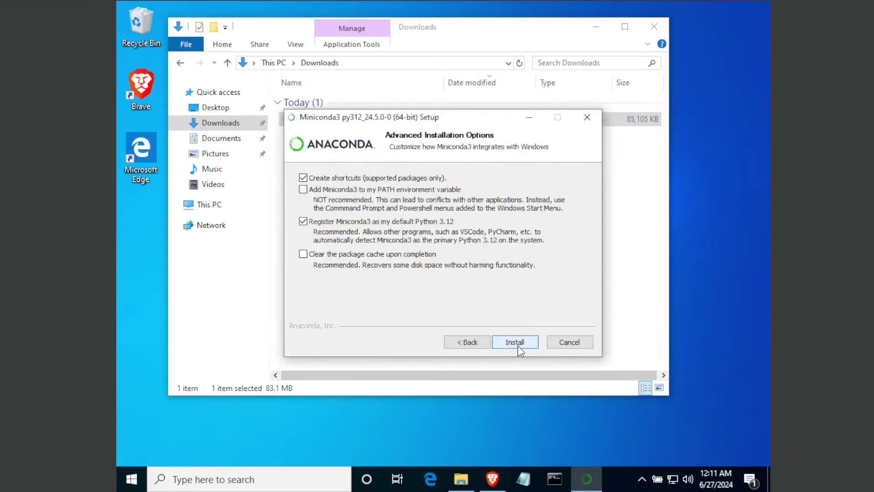
pyautogui.click(518, 346)
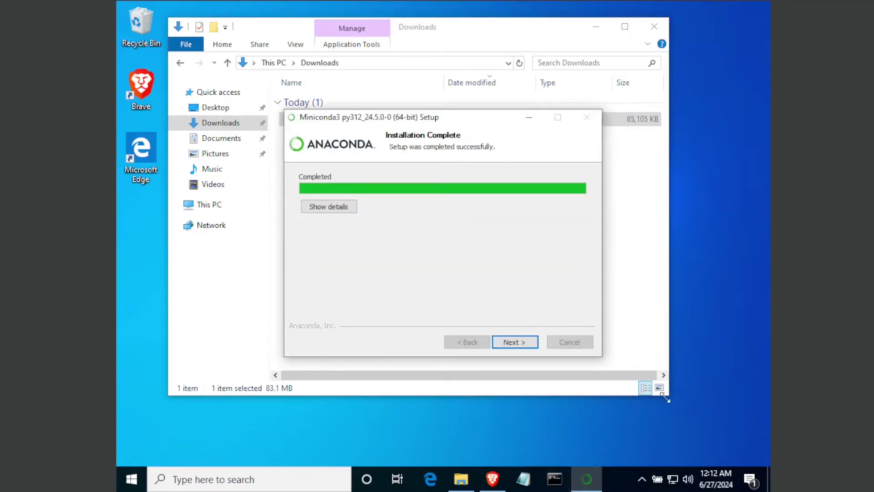
pyautogui.click(516, 342)
pyautogui.click(404, 224)
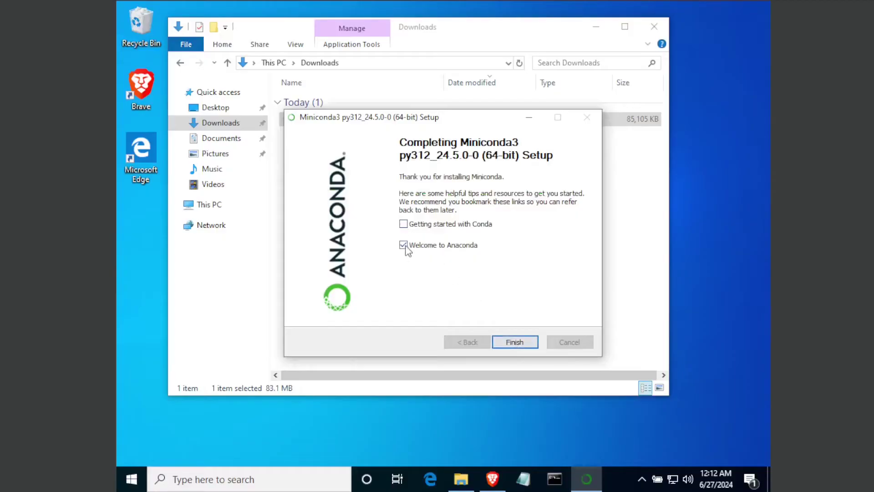
pyautogui.click(404, 245)
# - Close the Downloads window and search Windows for 'minicon'
pyautogui.click(515, 342)
pyautogui.click(654, 27)
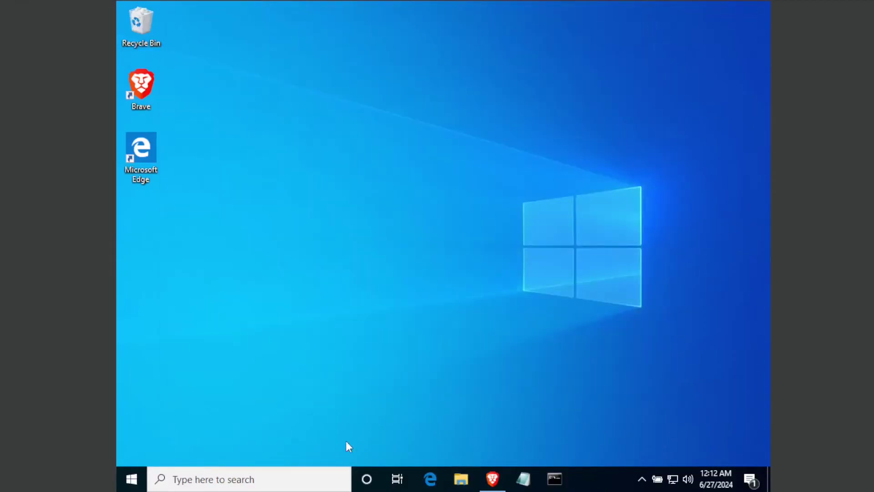
pyautogui.click(296, 476)
pyautogui.write('minicon')
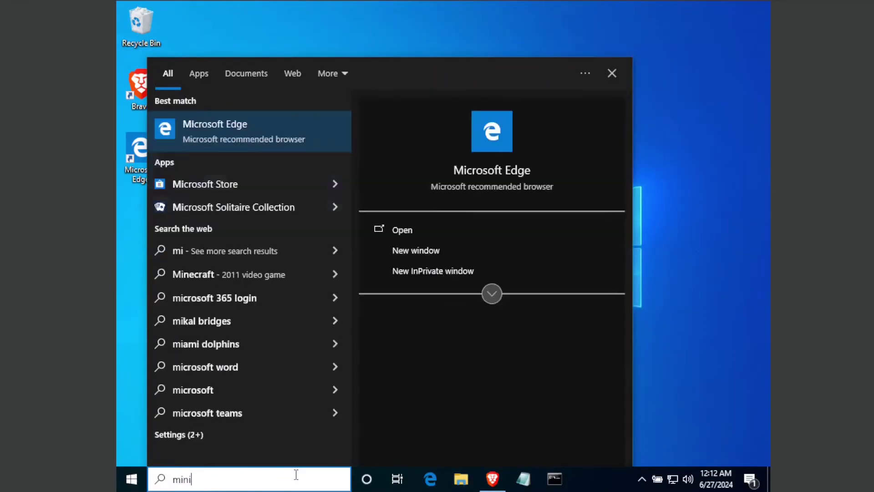
# - In Anaconda Prompt, create the 'open-webui' conda environment with Python 3.11 and enter its activate command
pyautogui.click(243, 136)
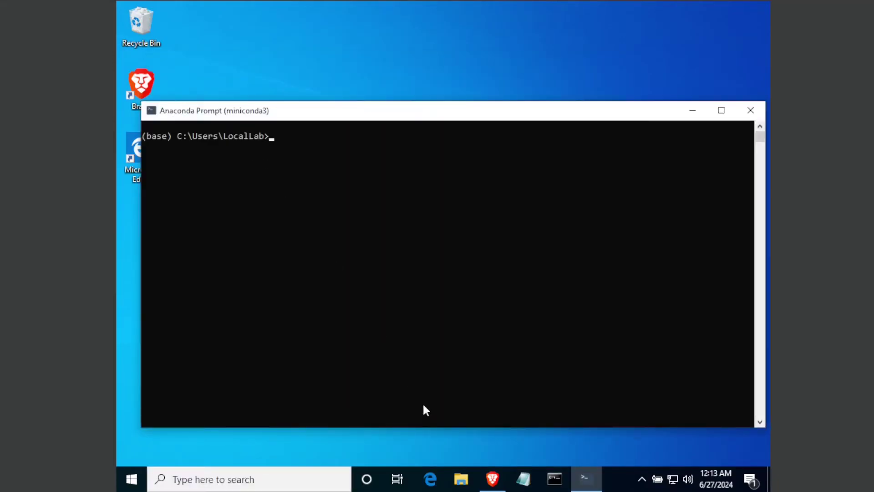
pyautogui.write('conda create -n open')
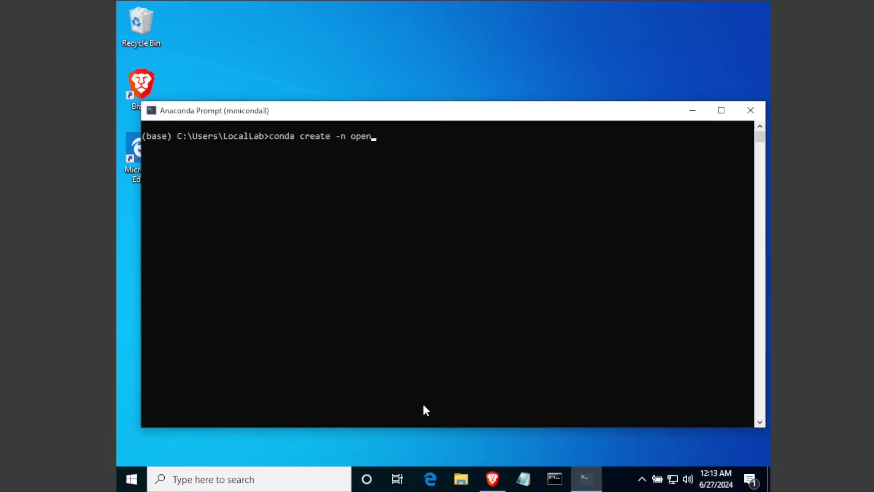
pyautogui.write('-webui python=3.11')
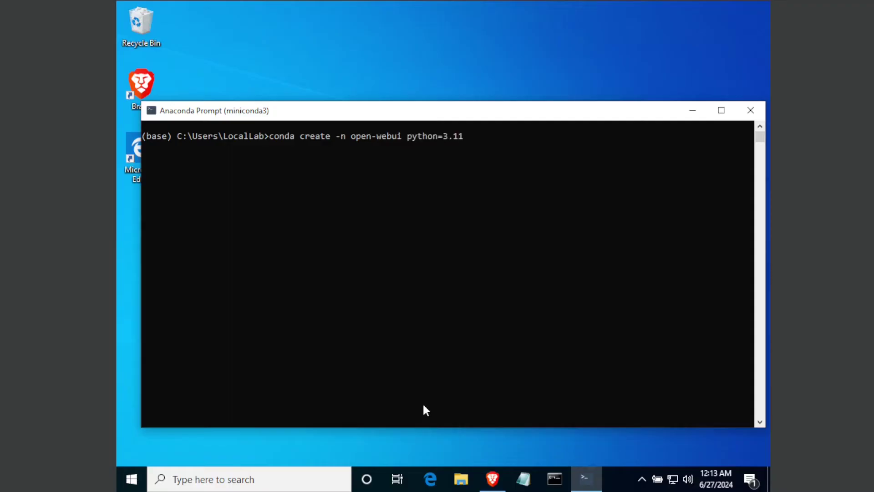
pyautogui.write(' -y')
pyautogui.press('Return')
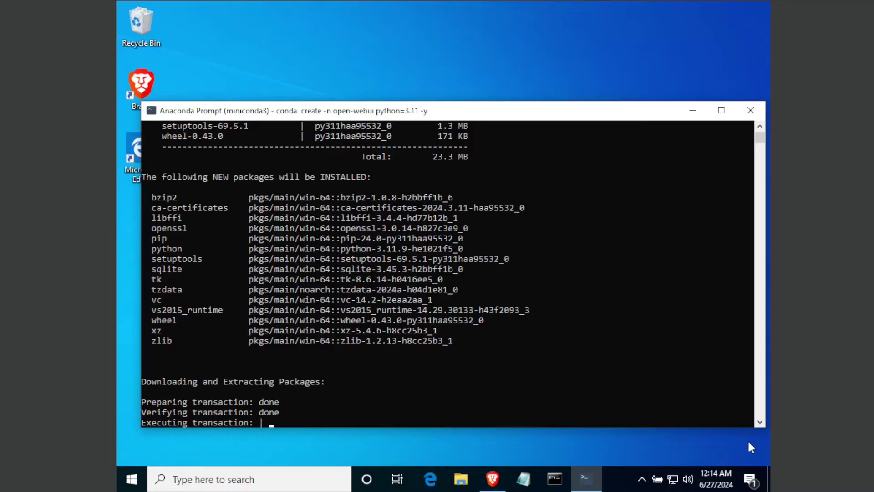
pyautogui.write('conda activate')
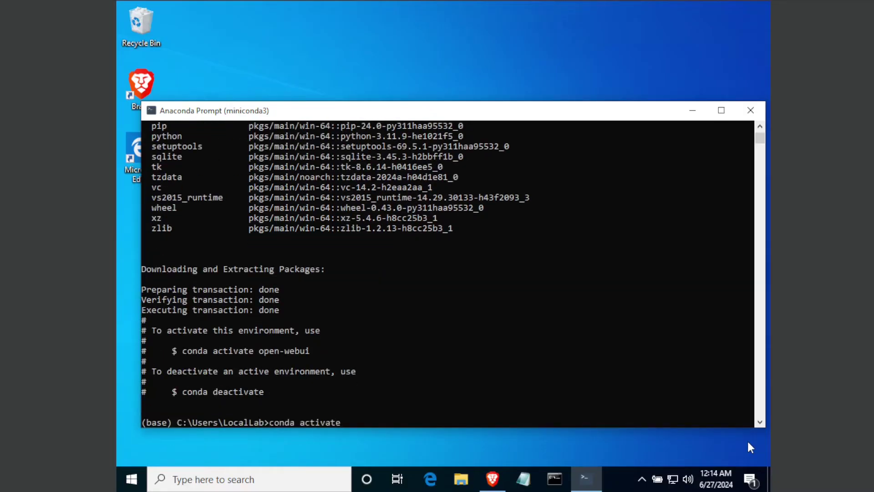
pyautogui.write(' open-webui')
# - Activate the open-webui environment and pip-install the open-webui package with its dependencies
pyautogui.press('Return')
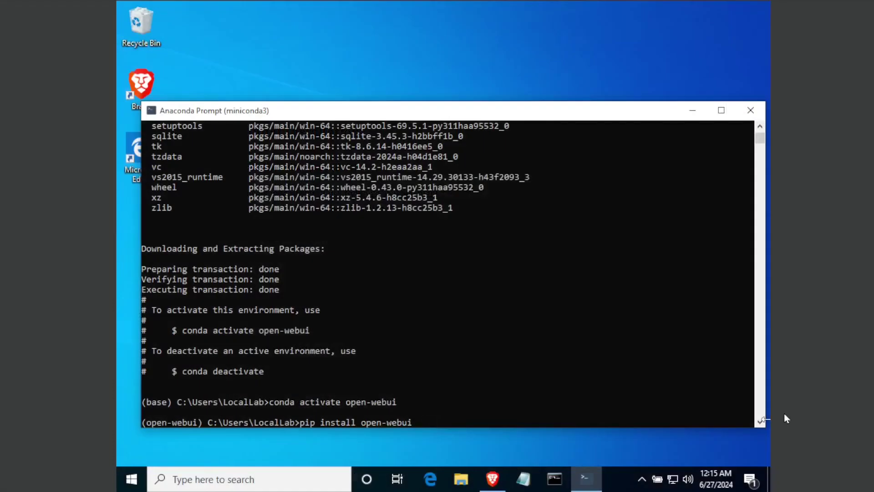
pyautogui.press('Return')
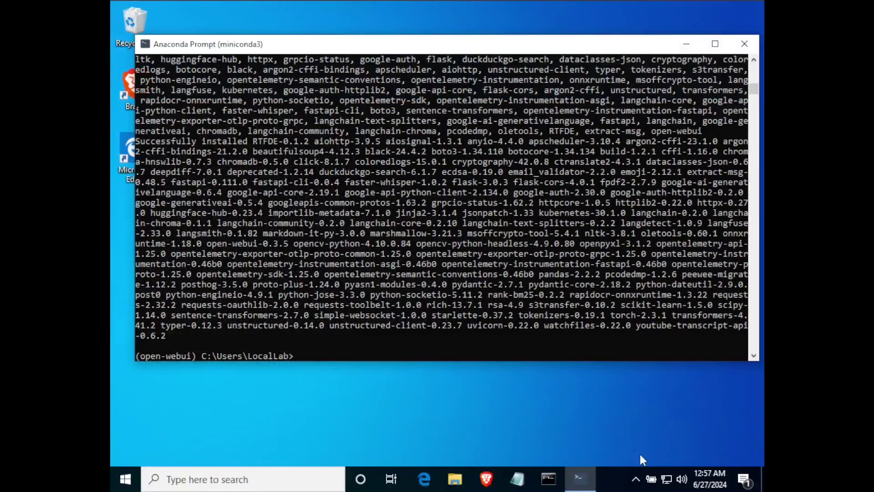
pyautogui.write('open-webui serve')
pyautogui.press('Return')
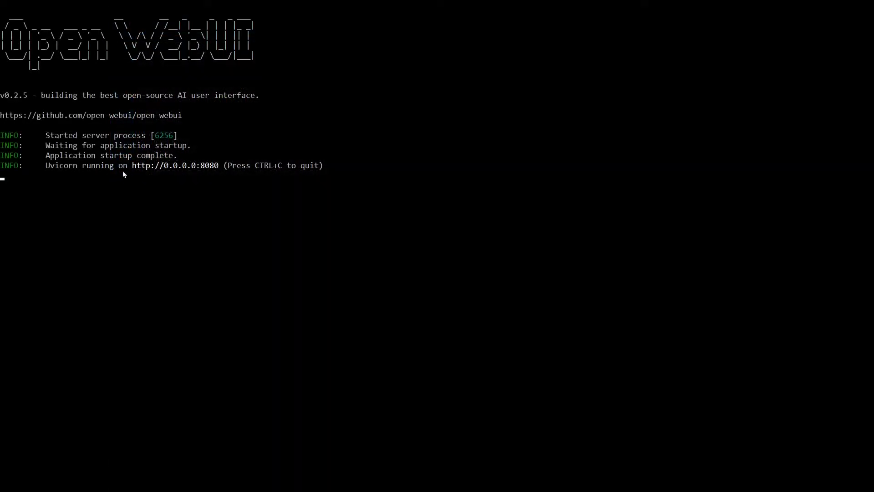
pyautogui.moveTo(131, 166); pyautogui.dragTo(156, 171)
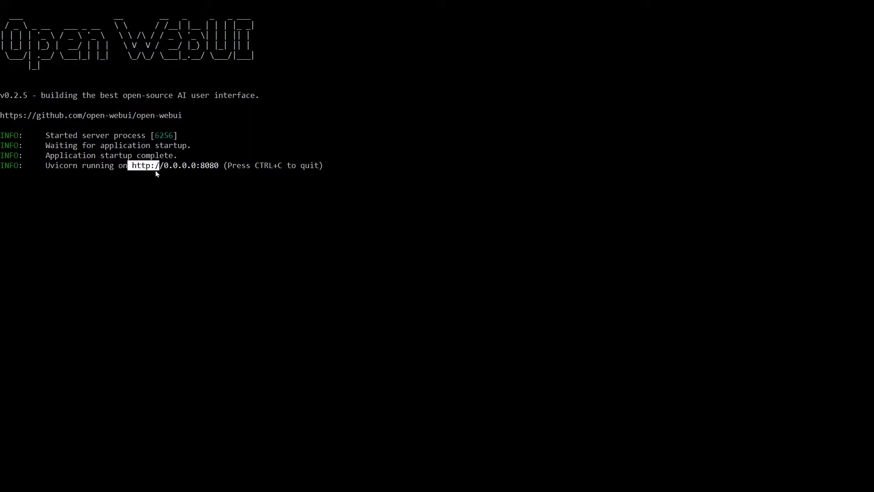
# - Copy the server address and visit 0.0.0.0:8080 in Firefox
pyautogui.rightClick(216, 169)
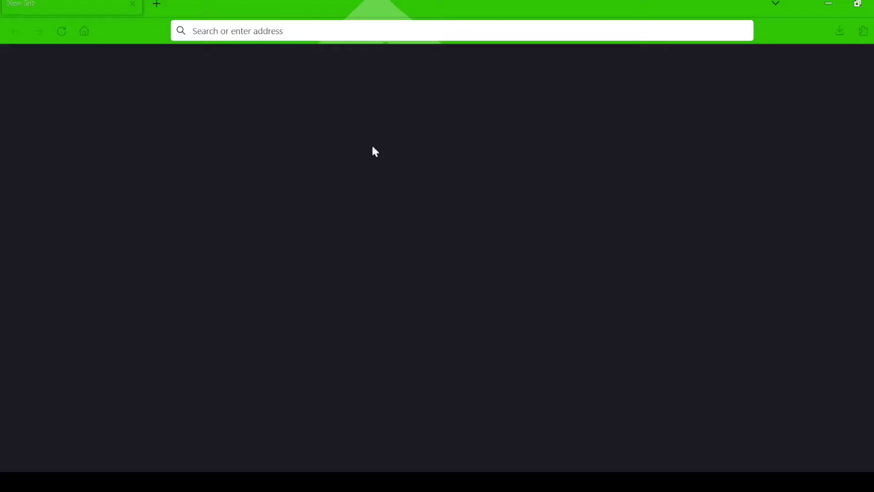
pyautogui.click(258, 30)
pyautogui.write('http://0.0.0.0:8080')
pyautogui.press('Return')
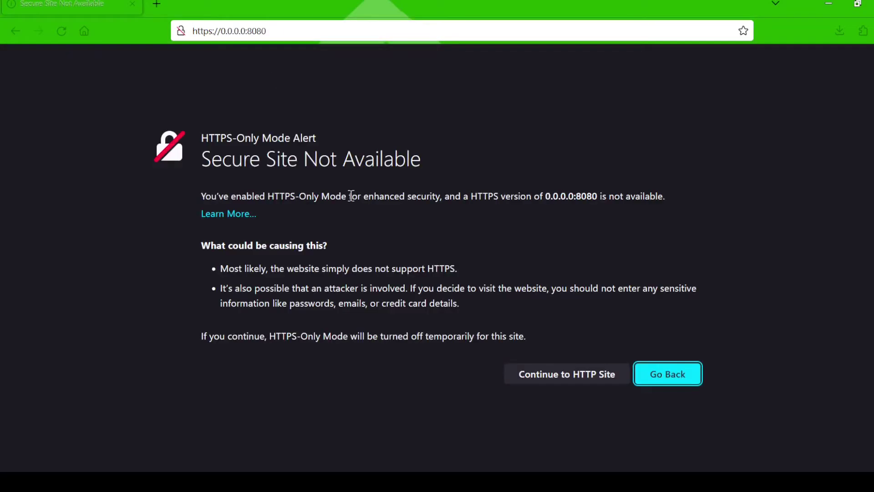
pyautogui.click(210, 31)
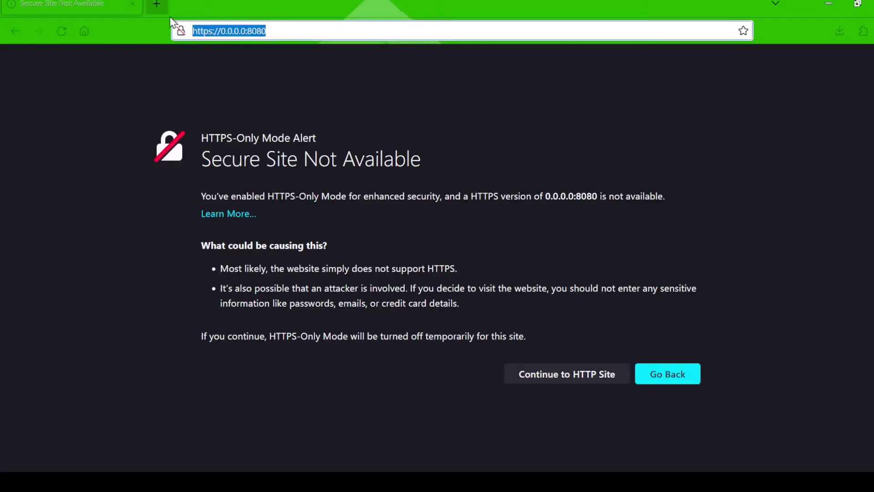
pyautogui.click(215, 31)
pyautogui.press('BackSpace')
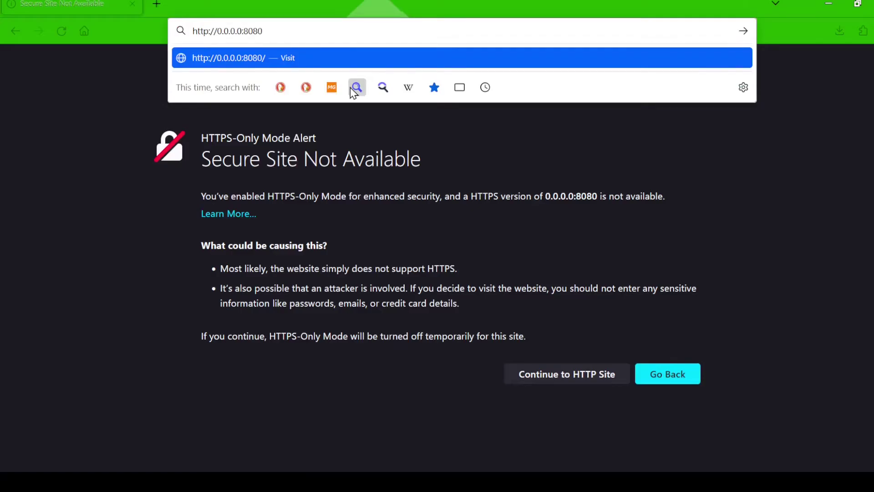
pyautogui.press('BackSpace')
pyautogui.write('127')
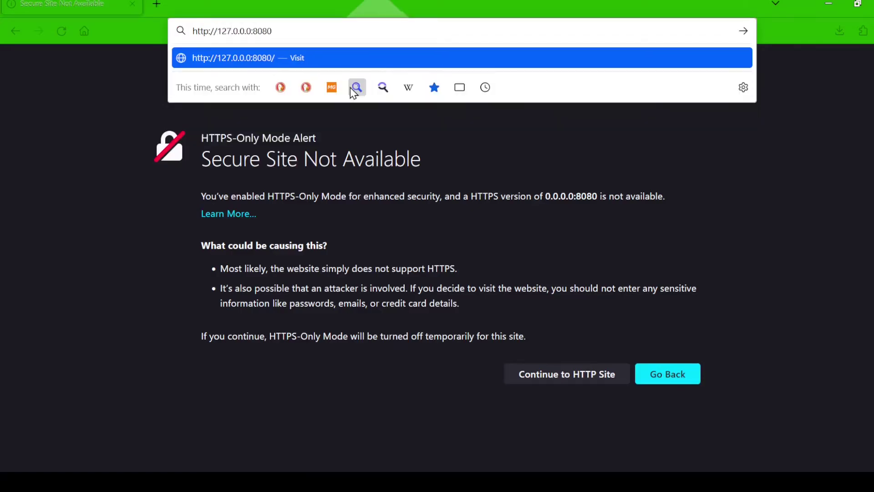
pyautogui.press('BackSpace')
pyautogui.write('1')
pyautogui.press('Return')
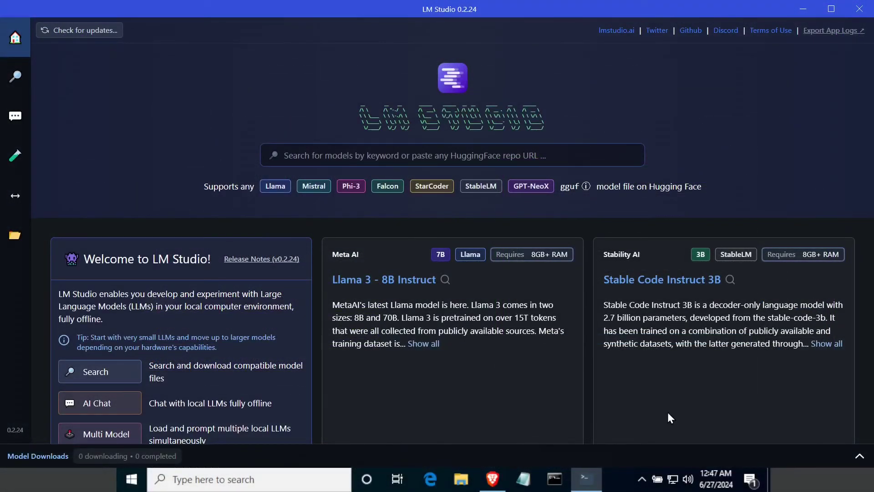
# - Load the Meta Llama 3 8B Instruct model in LM Studio's AI Chat
pyautogui.scroll(-7, 668, 412)
pyautogui.scroll(-1, 665, 408)
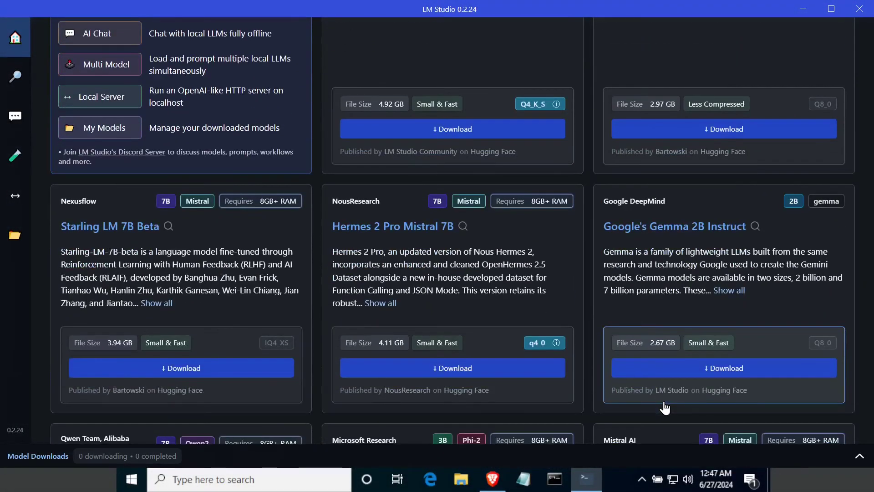
pyautogui.scroll(8, 665, 408)
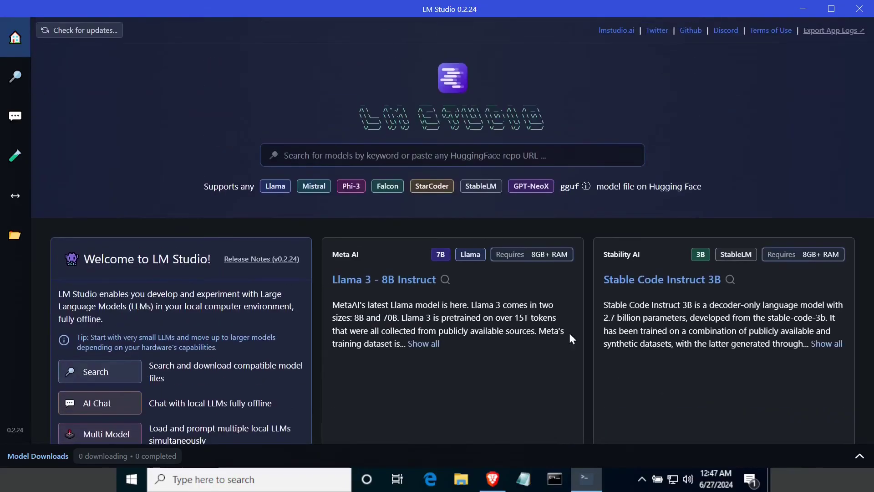
pyautogui.click(15, 116)
pyautogui.click(444, 45)
pyautogui.click(369, 94)
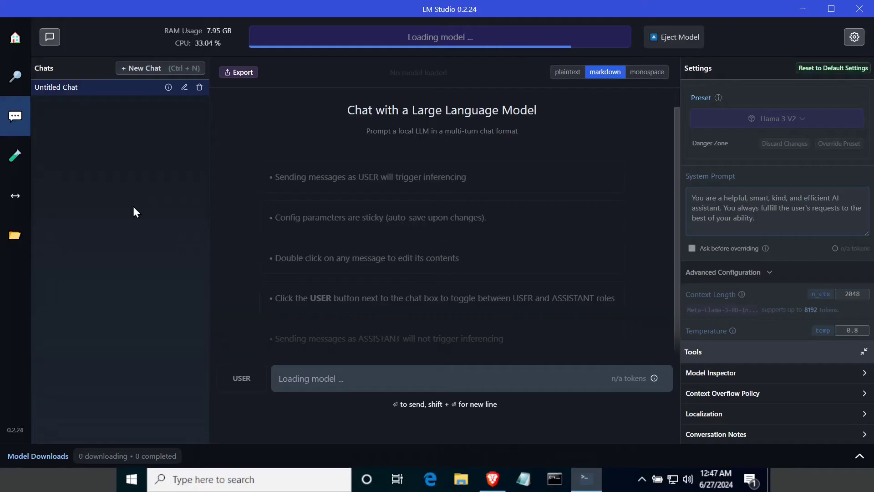
# - Start LM Studio's local inference server on port 5001
pyautogui.click(14, 205)
pyautogui.scroll(-1, 303, 171)
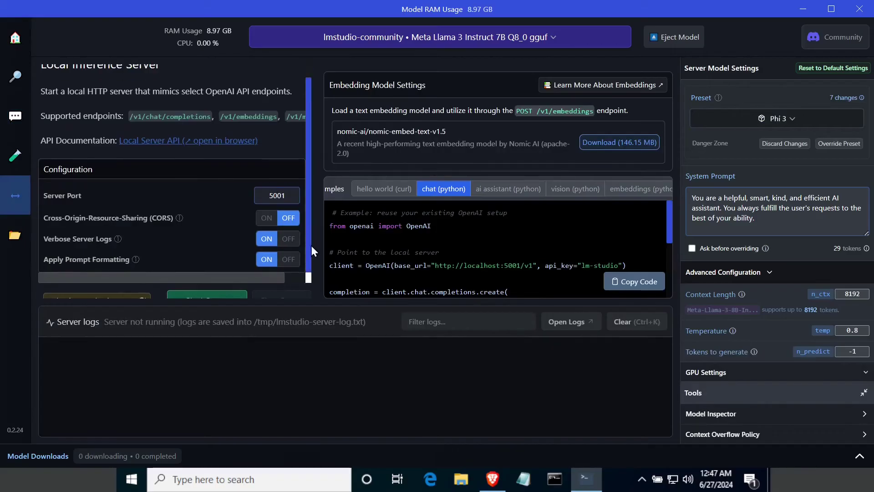
pyautogui.scroll(-1, 314, 251)
pyautogui.click(227, 282)
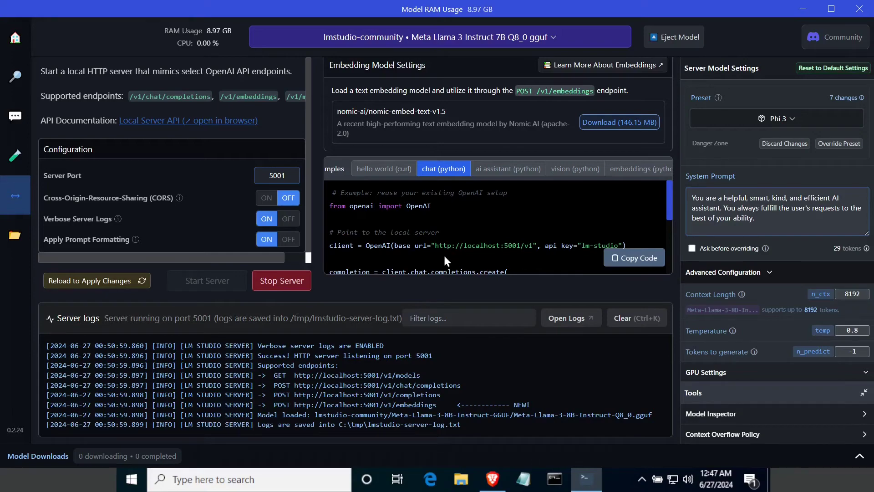
pyautogui.scroll(-1, 444, 256)
pyautogui.scroll(-1, 673, 208)
pyautogui.moveTo(435, 214); pyautogui.dragTo(533, 214)
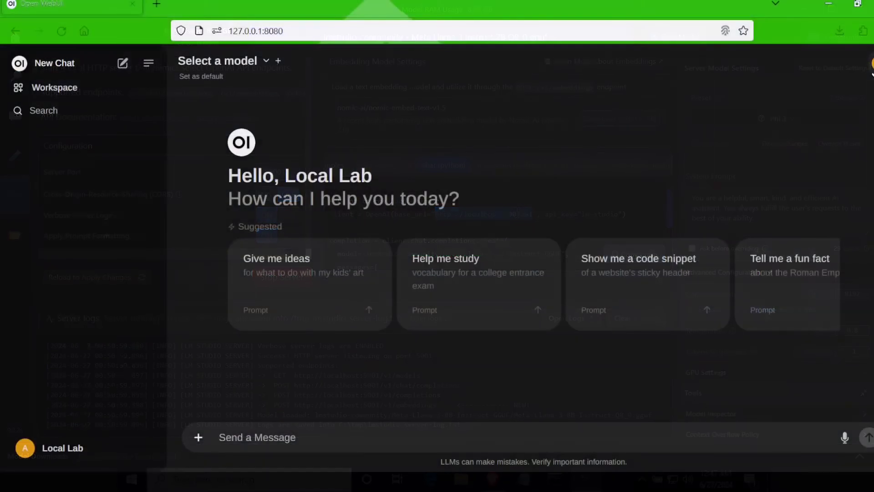
pyautogui.click(870, 65)
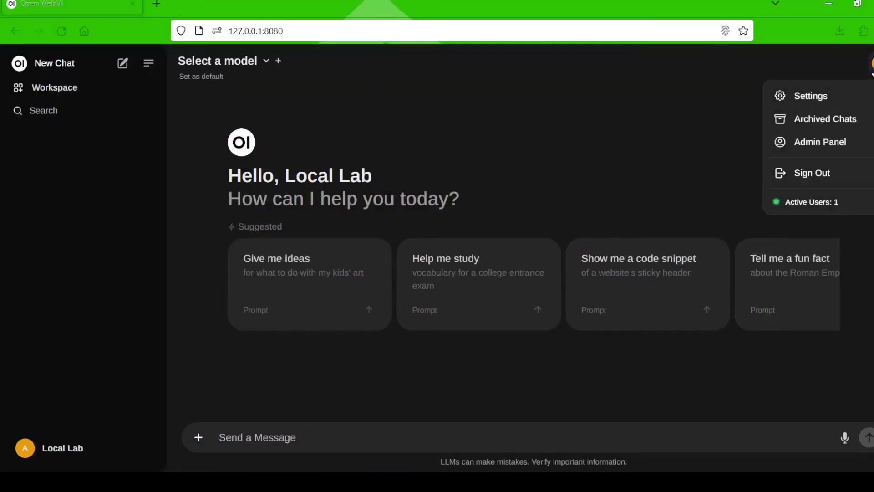
pyautogui.click(832, 100)
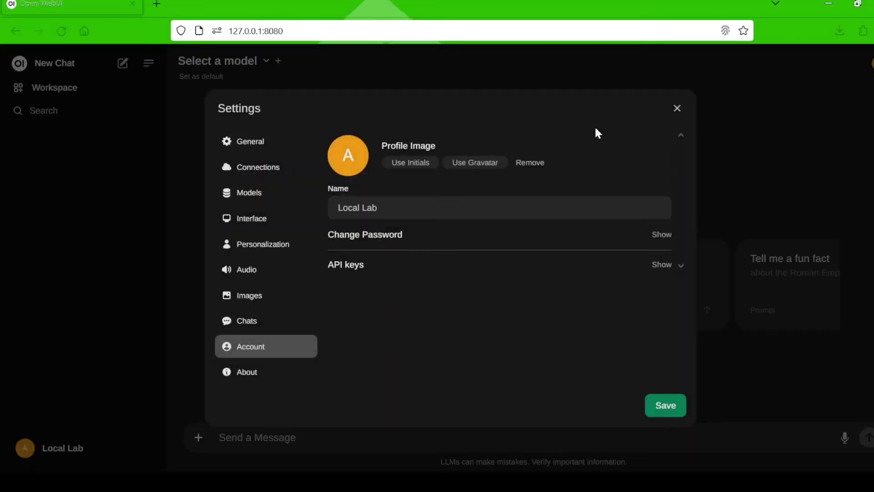
pyautogui.click(259, 176)
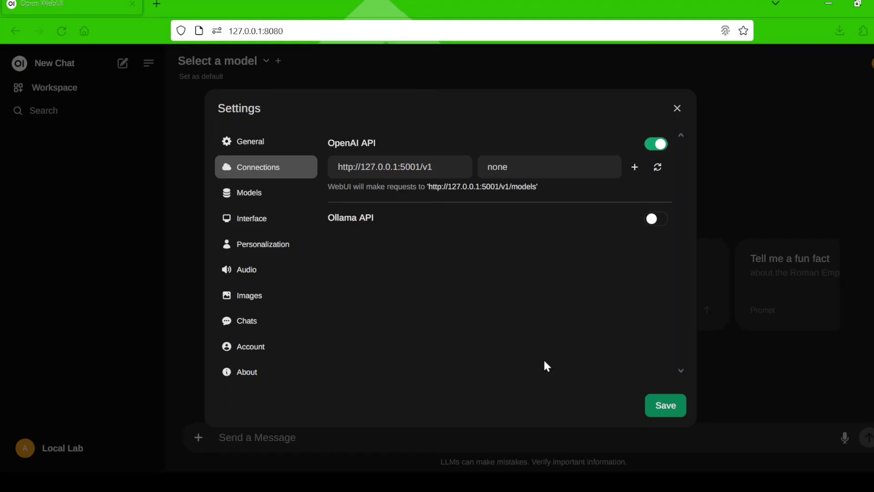
pyautogui.click(677, 110)
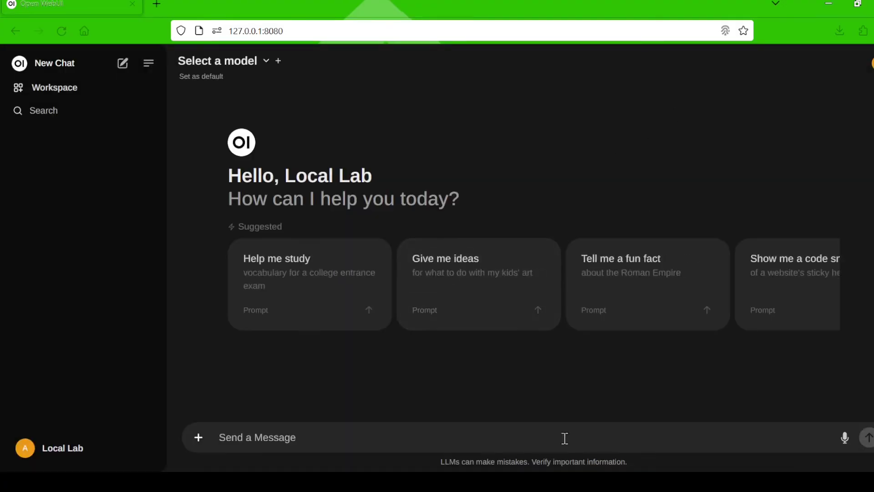
# - Select Meta Llama 3 8B Instruct and ask 'What is best time to eat a sandwich?'
pyautogui.click(266, 61)
pyautogui.click(254, 121)
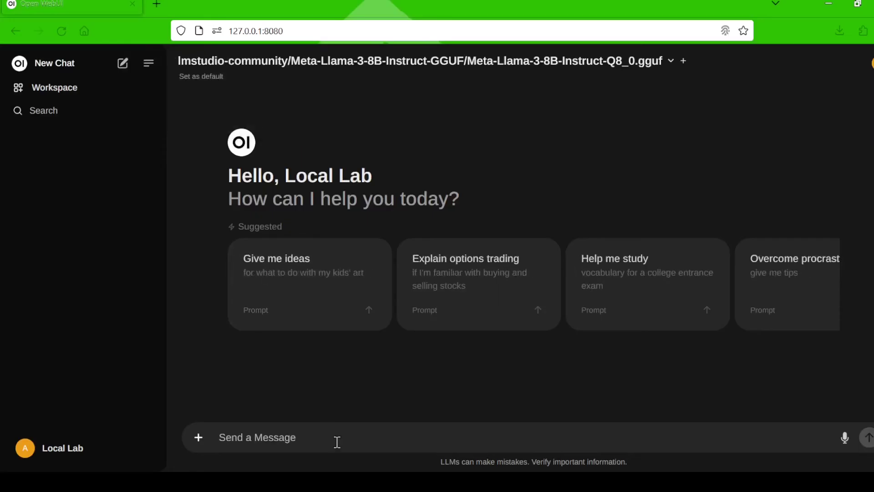
pyautogui.click(341, 443)
pyautogui.write('What is')
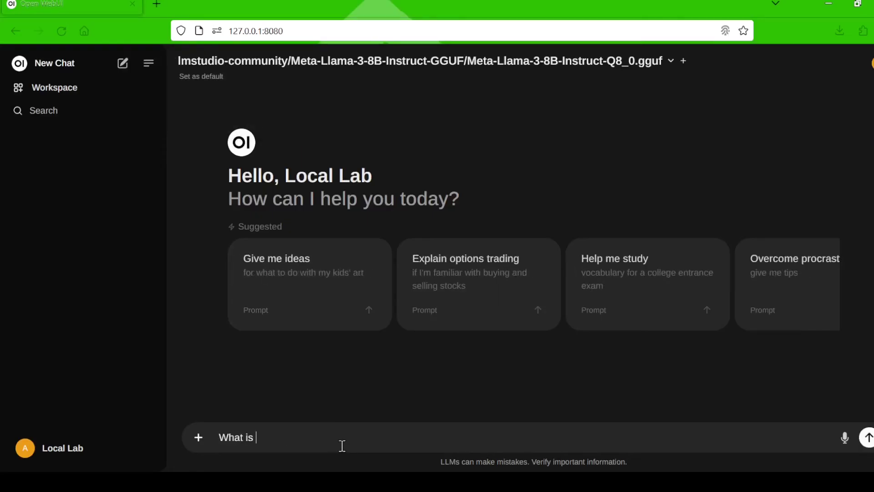
pyautogui.write(' best time to eat a sandwich?')
pyautogui.press('Return')
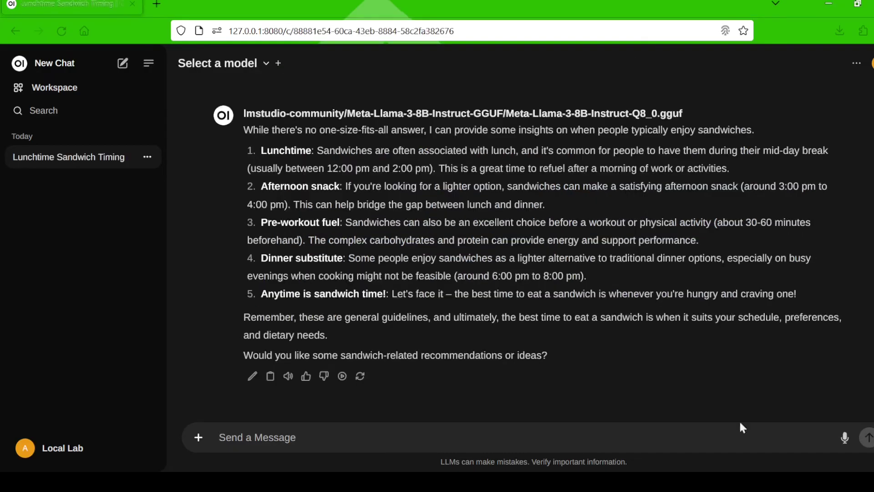
# - Attach prompts2.rtf, ask 'what is this document?', and regenerate the model's answer
pyautogui.click(198, 438)
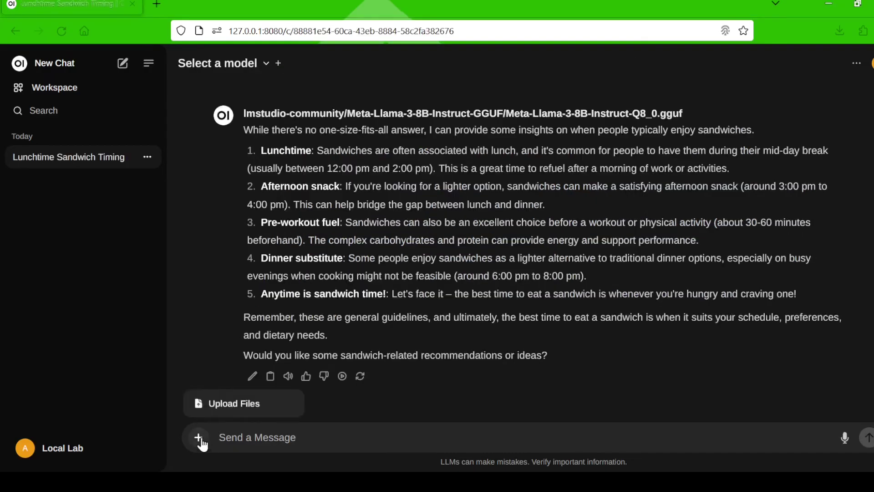
pyautogui.click(226, 404)
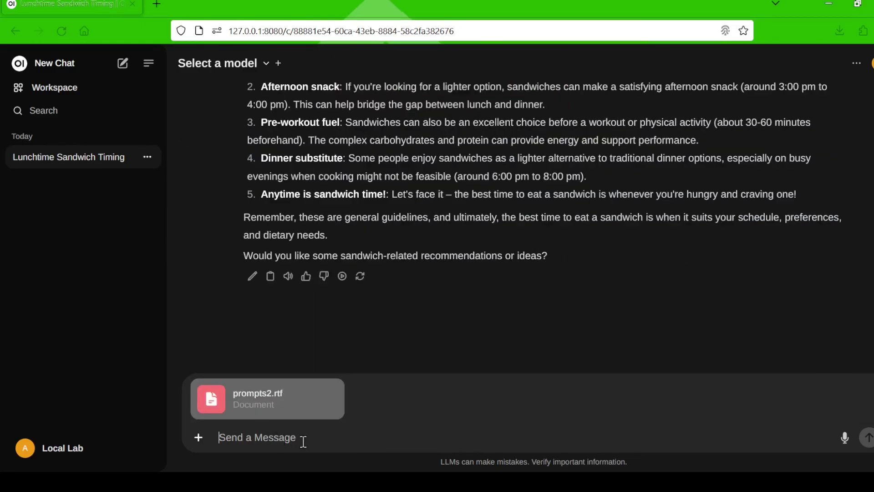
pyautogui.write('what is this document?')
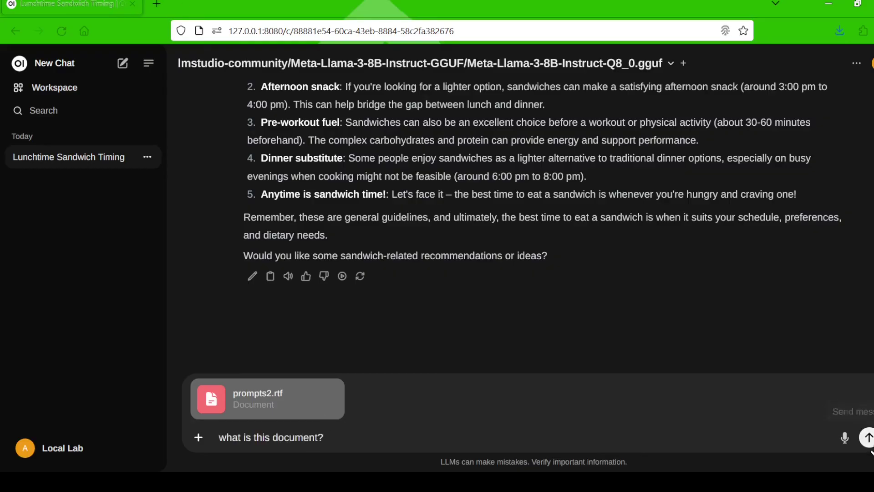
pyautogui.click(868, 437)
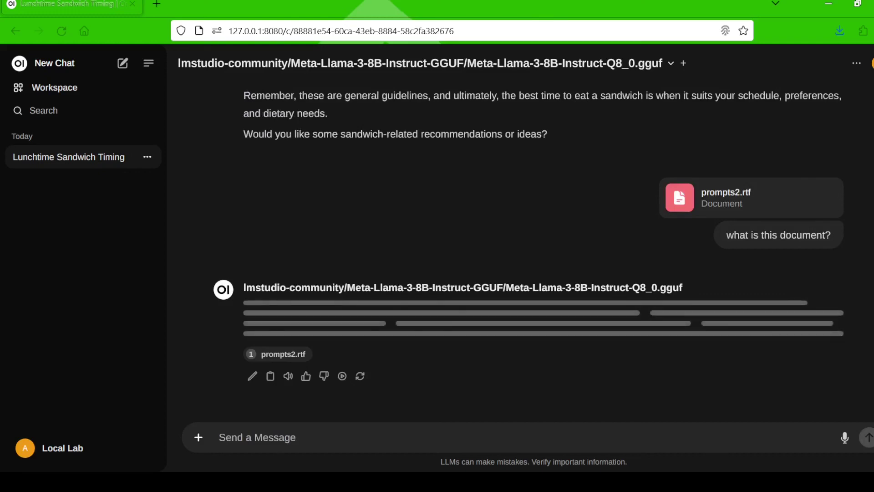
pyautogui.click(360, 375)
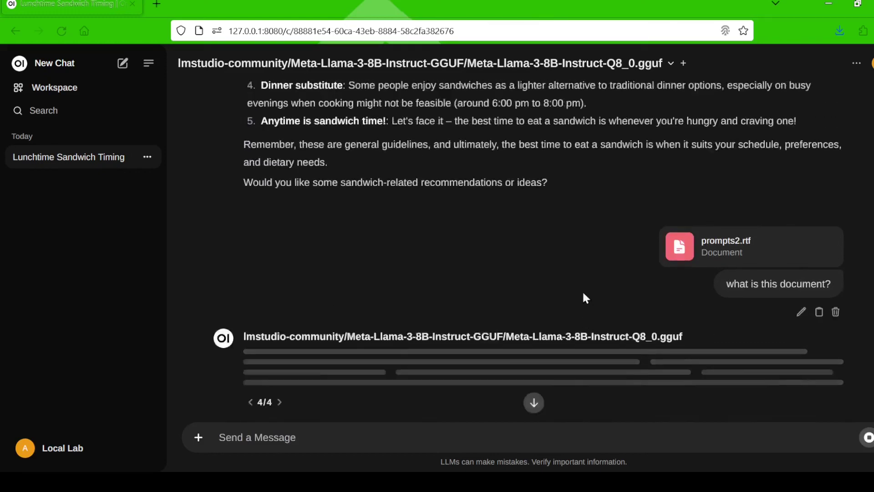